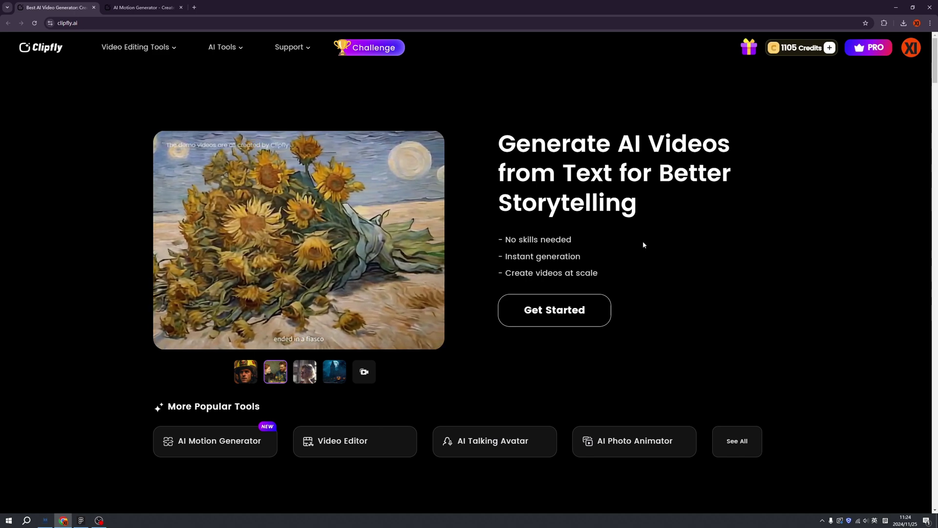
# Browse the AI Creativity Challenge page to its footer, then return to the AI Motion Generator tab
pyautogui.moveTo(148, 51)
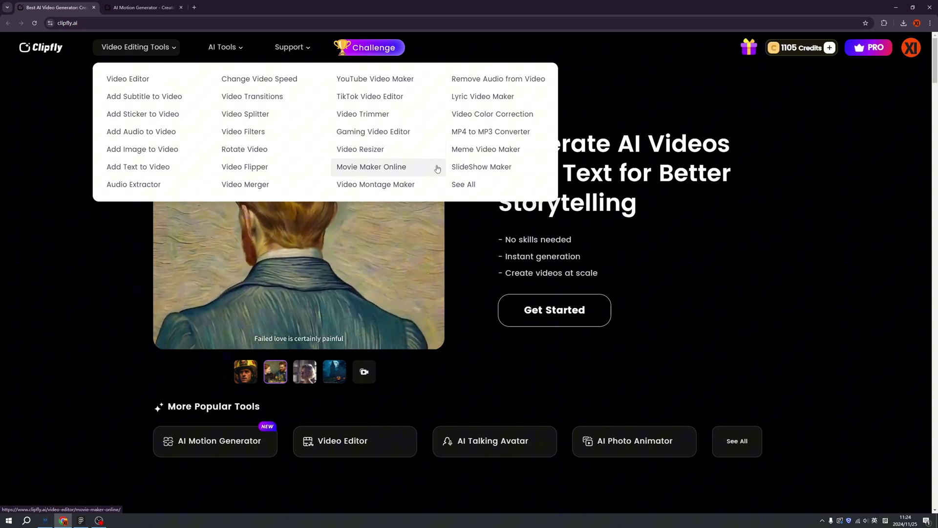
pyautogui.moveTo(222, 47)
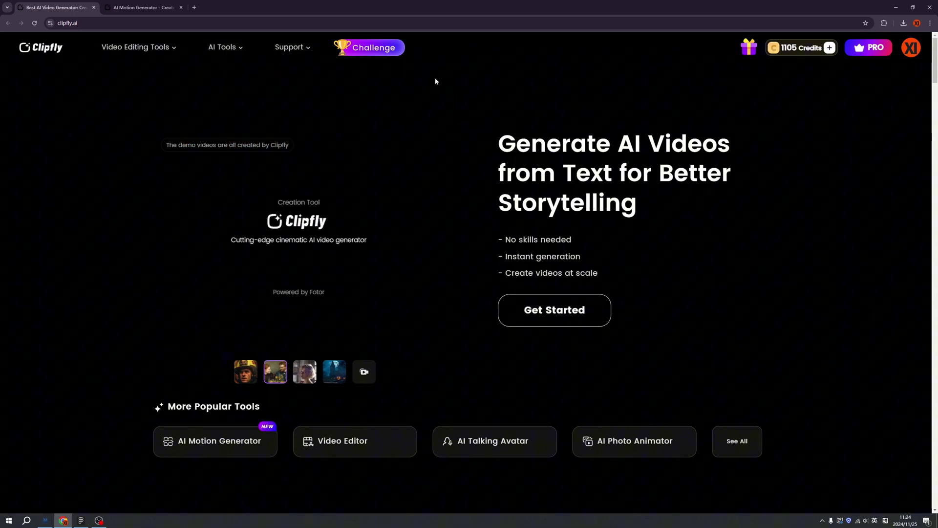
pyautogui.click(387, 49)
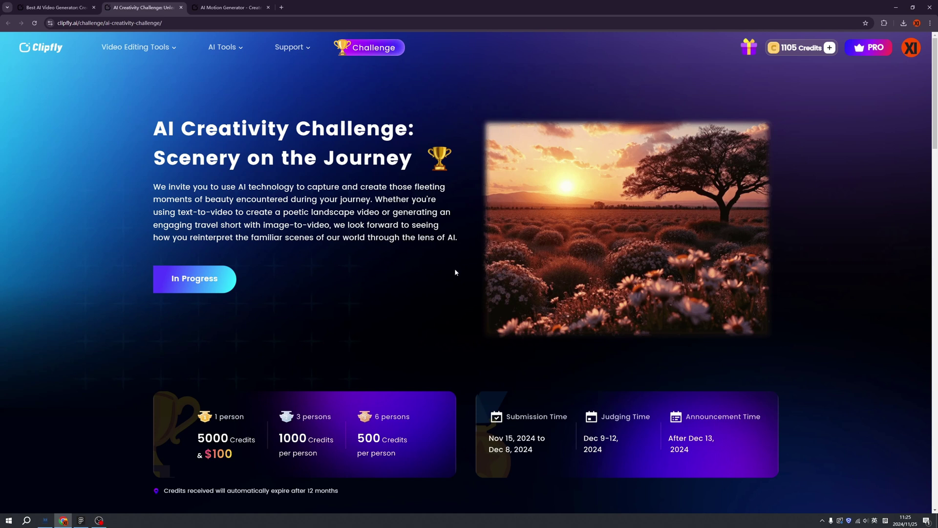
pyautogui.scroll(-10, 454, 271)
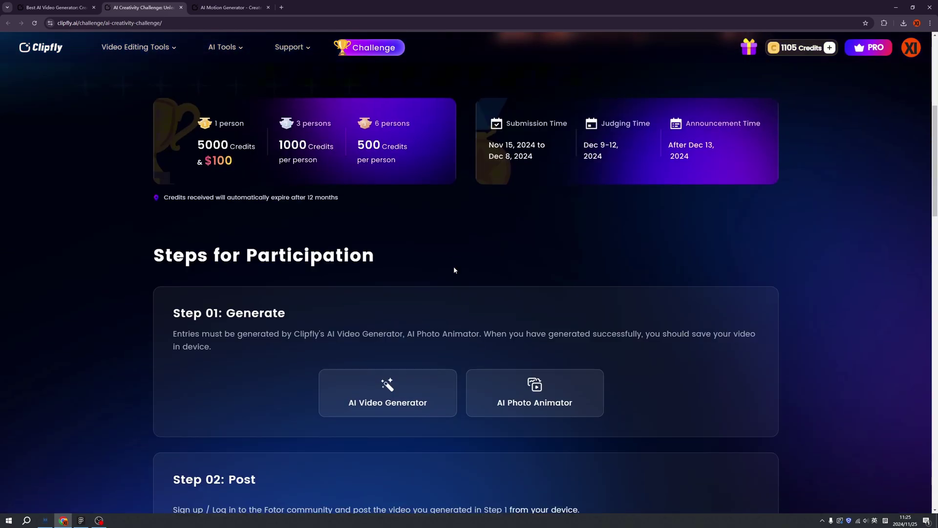
pyautogui.scroll(-20, 569, 300)
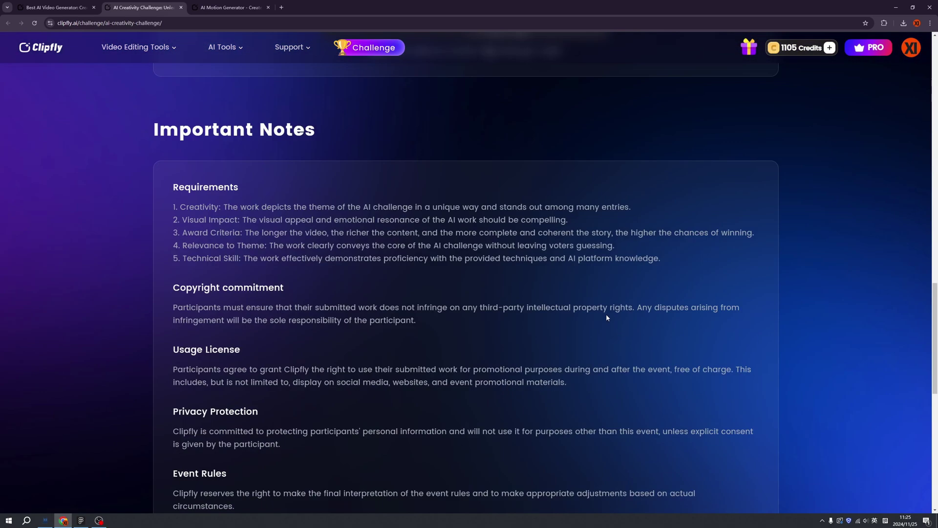
pyautogui.scroll(-3, 606, 318)
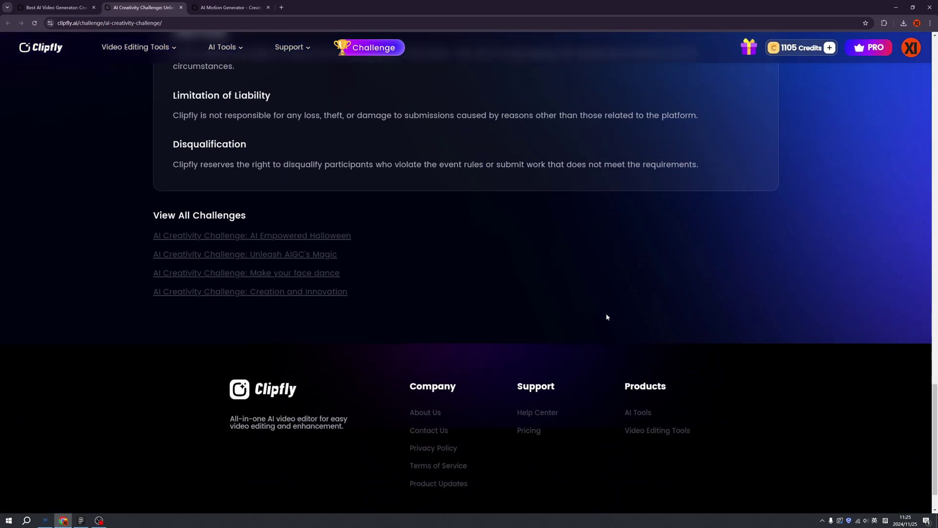
pyautogui.hotkey('ctrl', 'Tab')
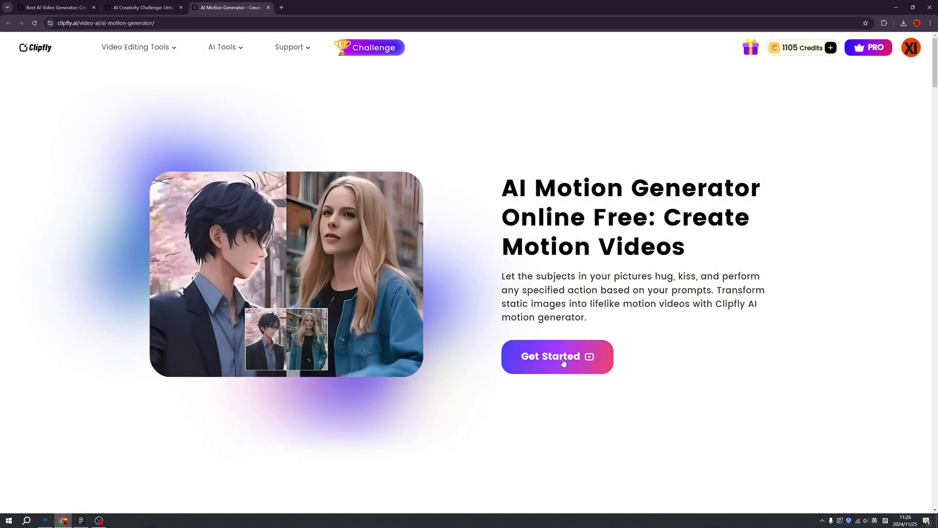
# Generate a motion video of the pink-kimono and green-uniform girls with the prompt 'hug'
pyautogui.click(556, 363)
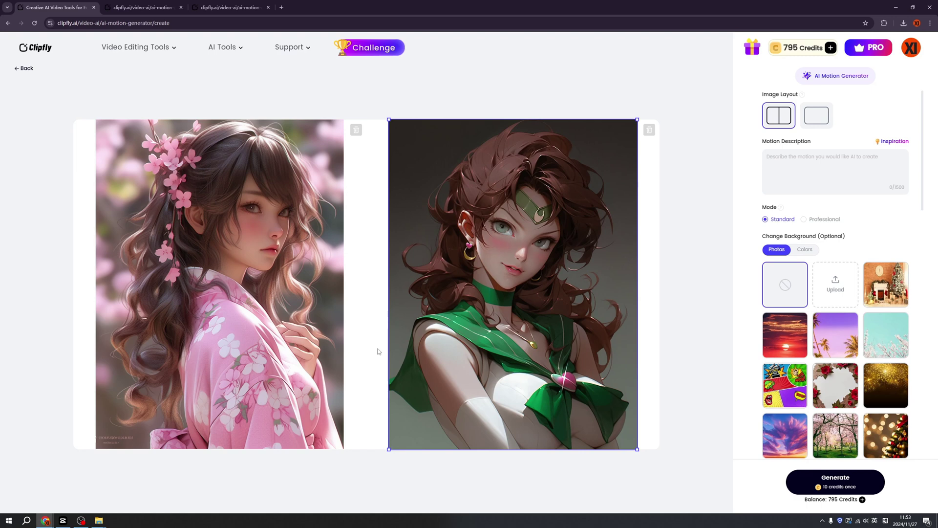
pyautogui.click(784, 178)
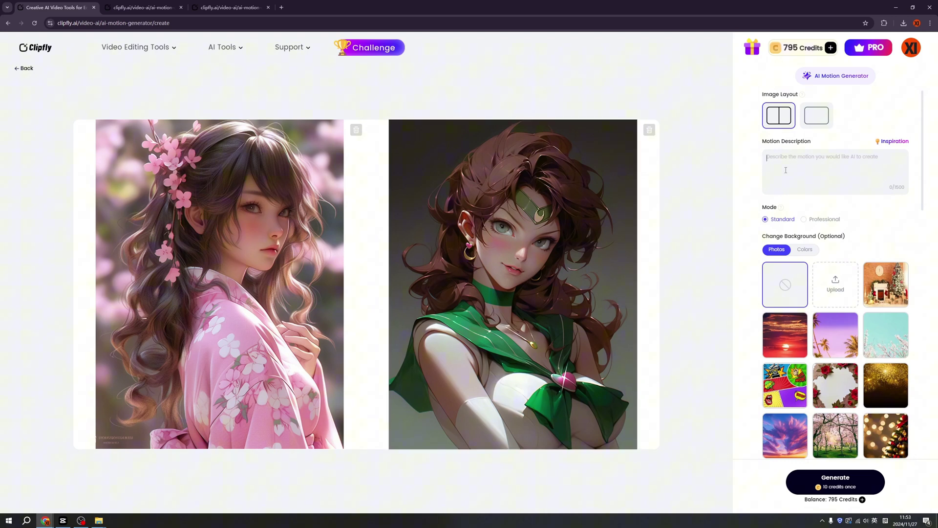
pyautogui.write('hug')
pyautogui.click(836, 479)
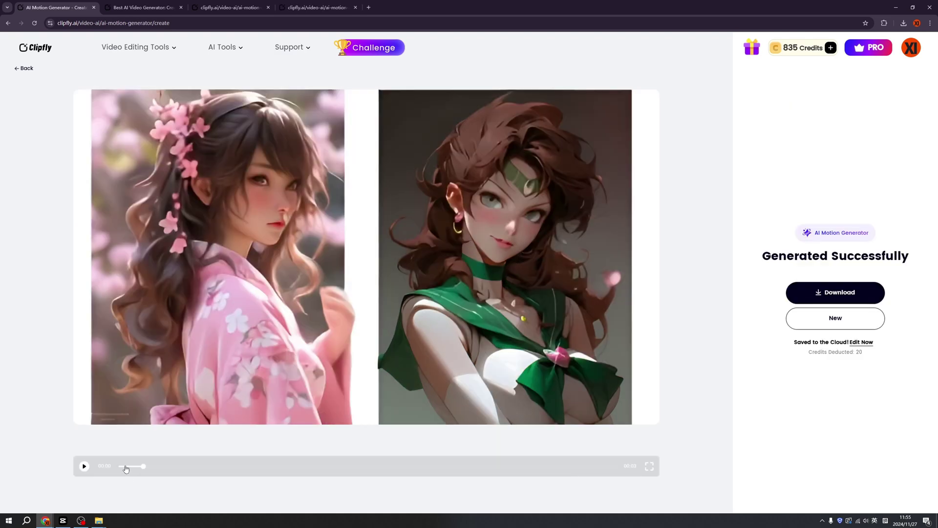
# Play the generated hug video in the result preview
pyautogui.click(83, 466)
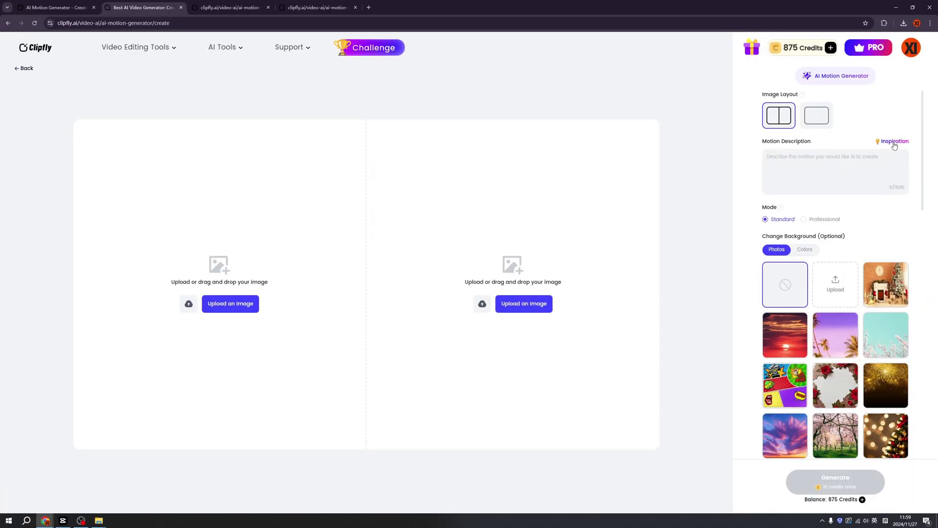
# Fill the motion description with 'Kiss' from the third Inspiration example
pyautogui.click(894, 143)
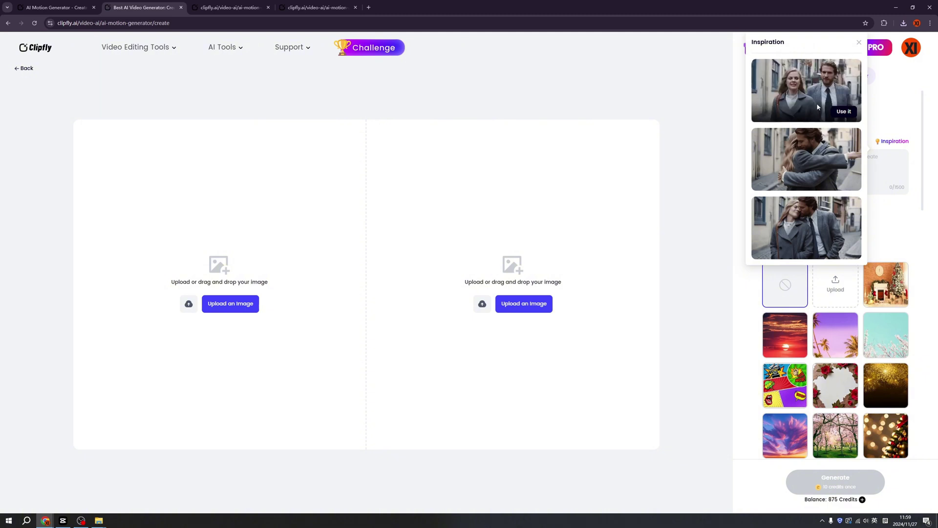
pyautogui.moveTo(815, 156)
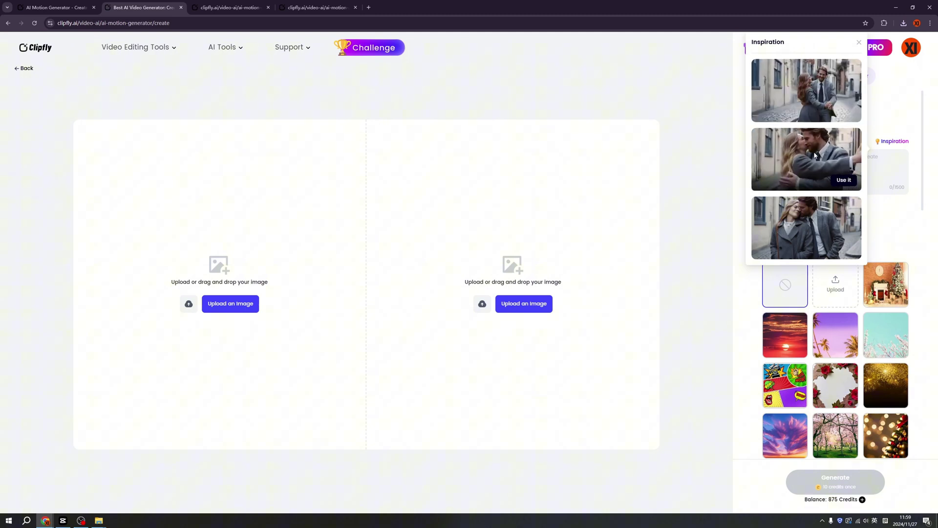
pyautogui.moveTo(803, 219)
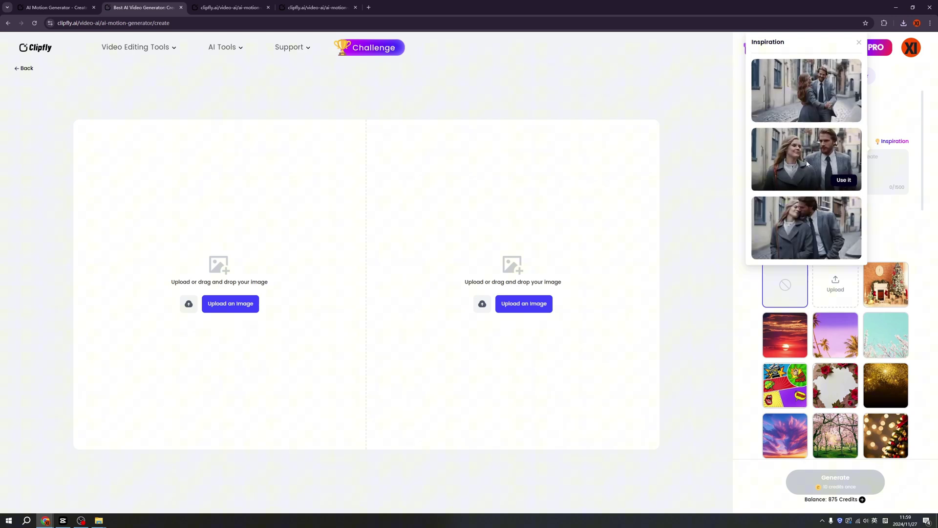
pyautogui.moveTo(845, 253)
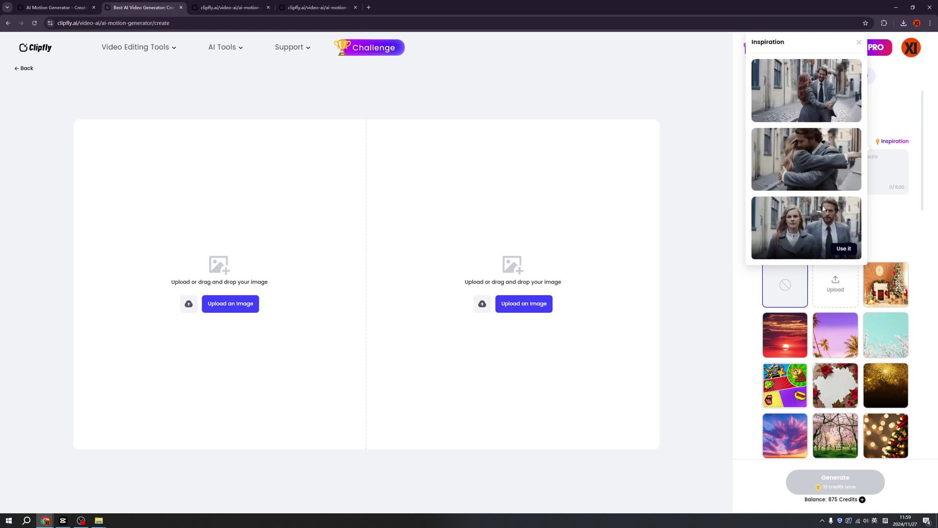
pyautogui.click(844, 250)
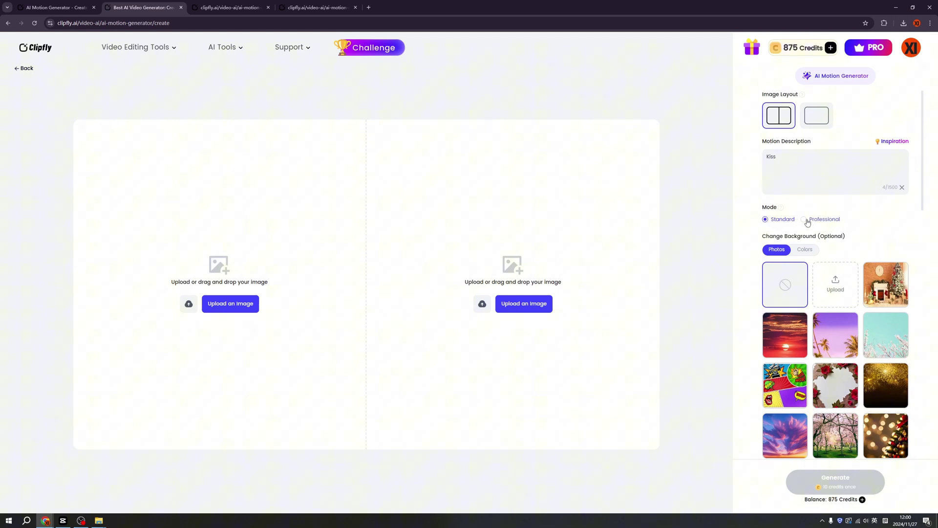
pyautogui.scroll(-1, 825, 259)
pyautogui.scroll(-1, 824, 259)
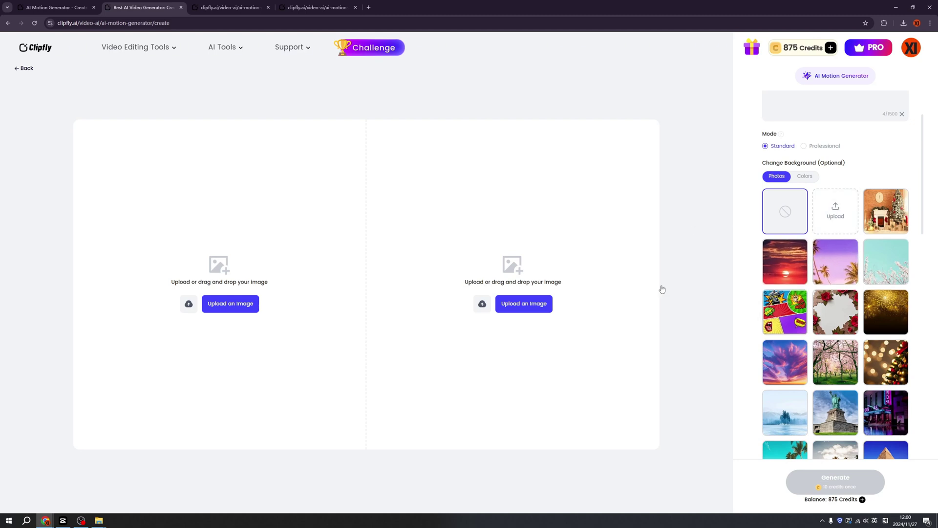
pyautogui.scroll(-7, 837, 314)
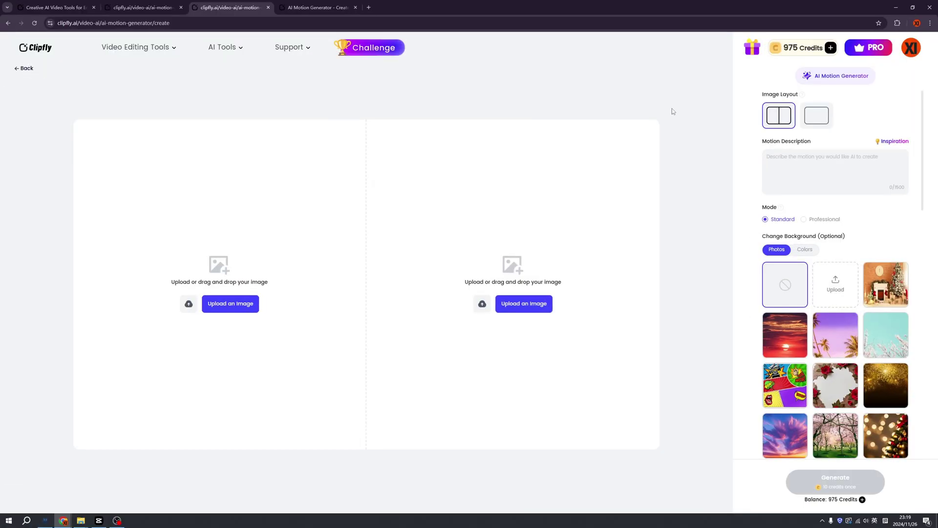
# Upload the woman-with-phone photo as a single image and describe it 'Take a photo by phone'
pyautogui.click(813, 119)
pyautogui.click(383, 304)
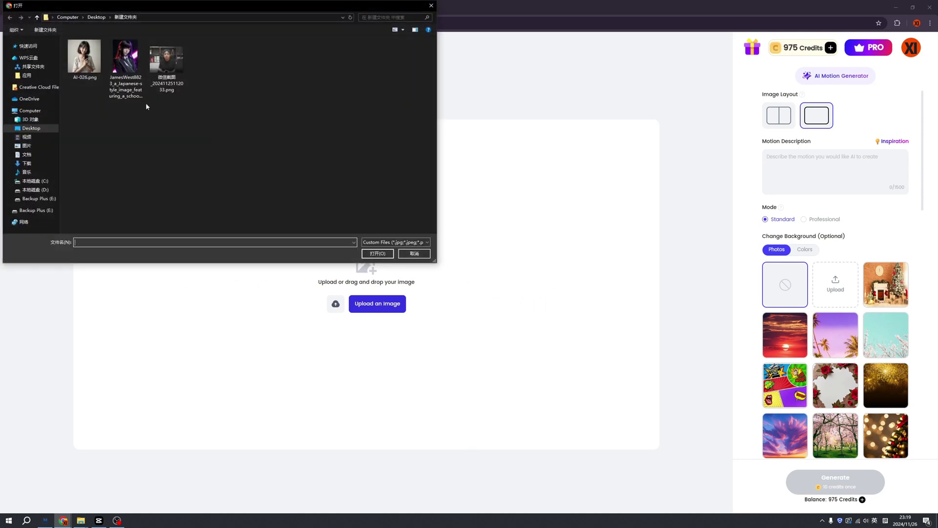
pyautogui.doubleClick(128, 74)
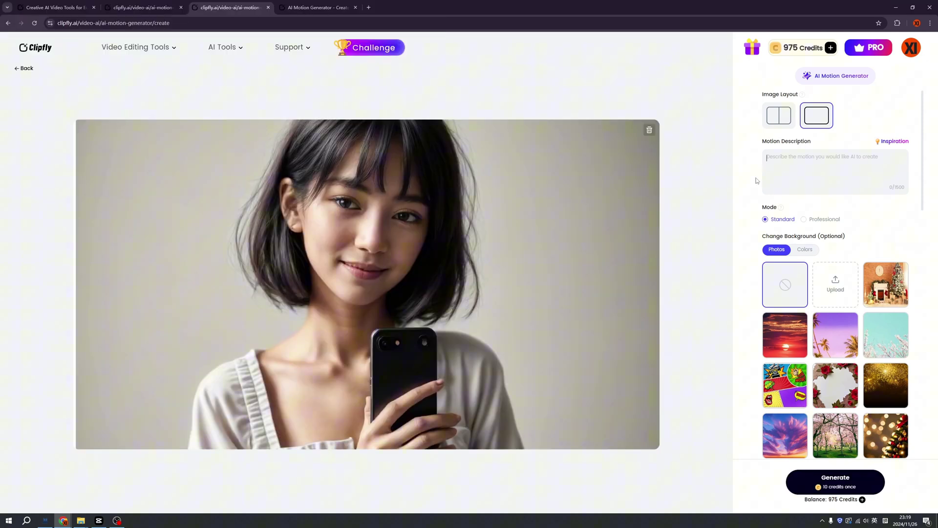
pyautogui.write('Take a photo by phone')
# Generate it in Professional mode with the neon city street background
pyautogui.click(804, 221)
pyautogui.click(804, 221)
pyautogui.scroll(-2, 850, 305)
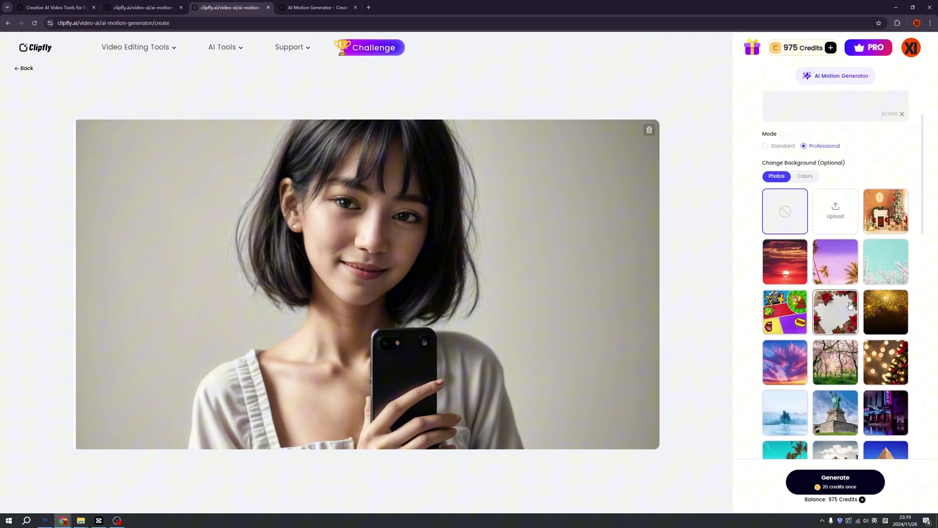
pyautogui.scroll(-3, 850, 305)
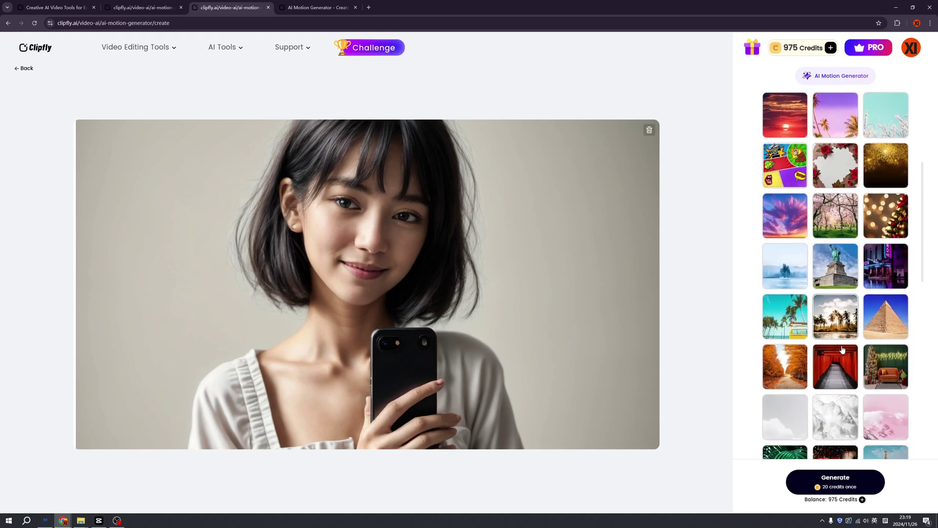
pyautogui.click(886, 271)
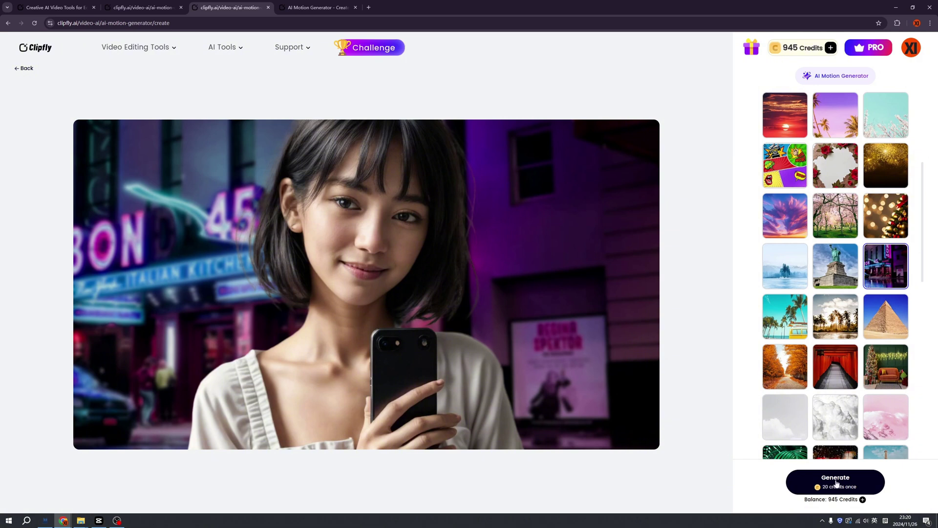
pyautogui.scroll(5, 796, 375)
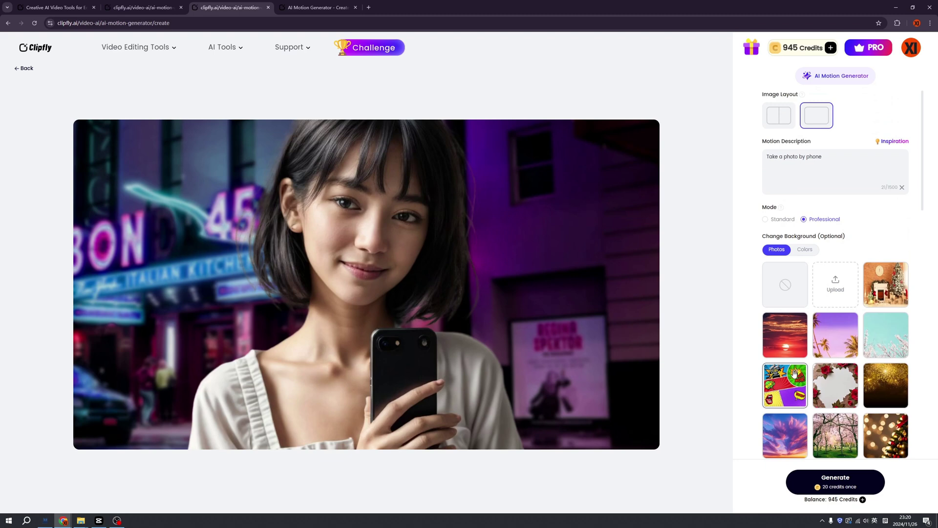
pyautogui.click(832, 481)
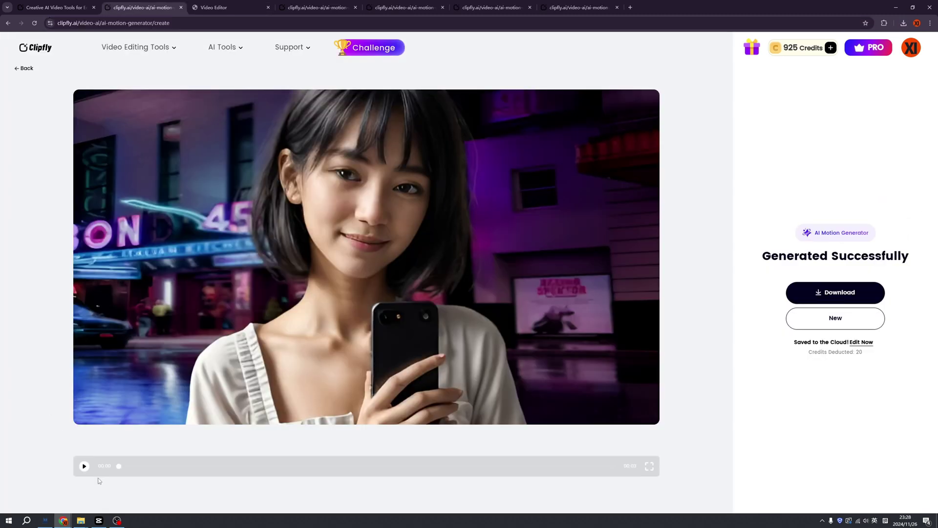
# Play the neon-street girl clip, then open it in the Video Editor via Edit Now
pyautogui.click(84, 467)
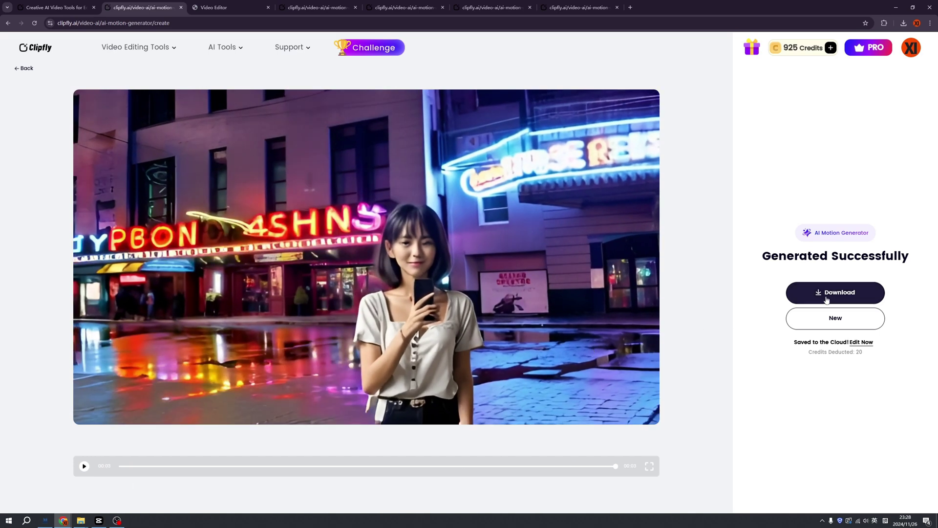
pyautogui.click(861, 342)
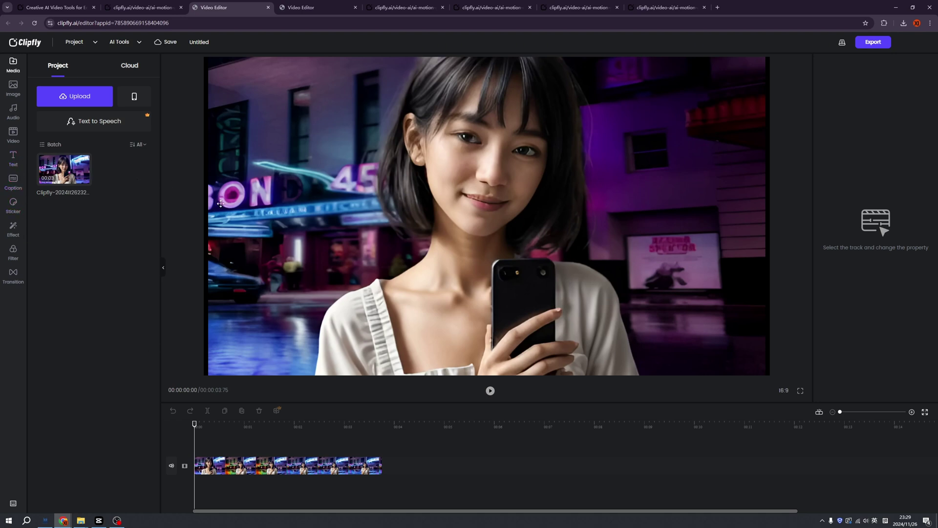
# Look through the editor's Audio library, then show the Effect library
pyautogui.click(16, 113)
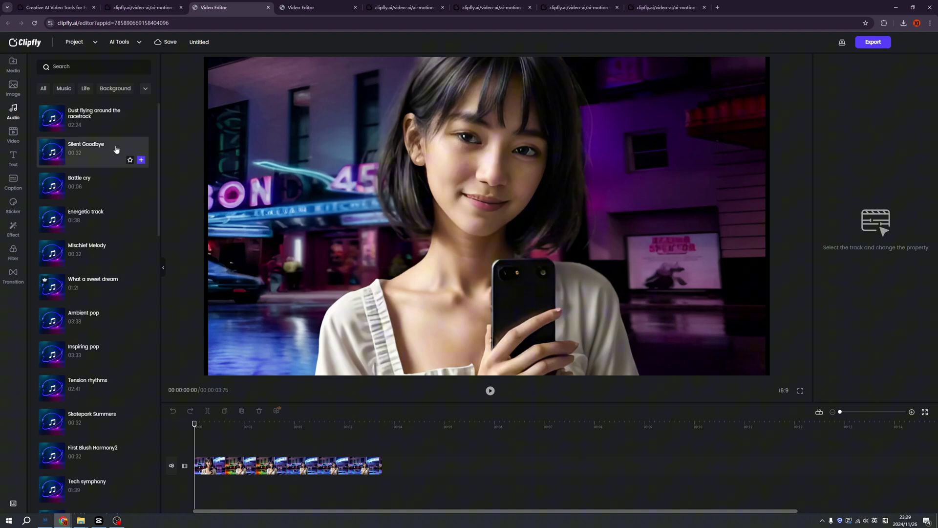
pyautogui.click(13, 228)
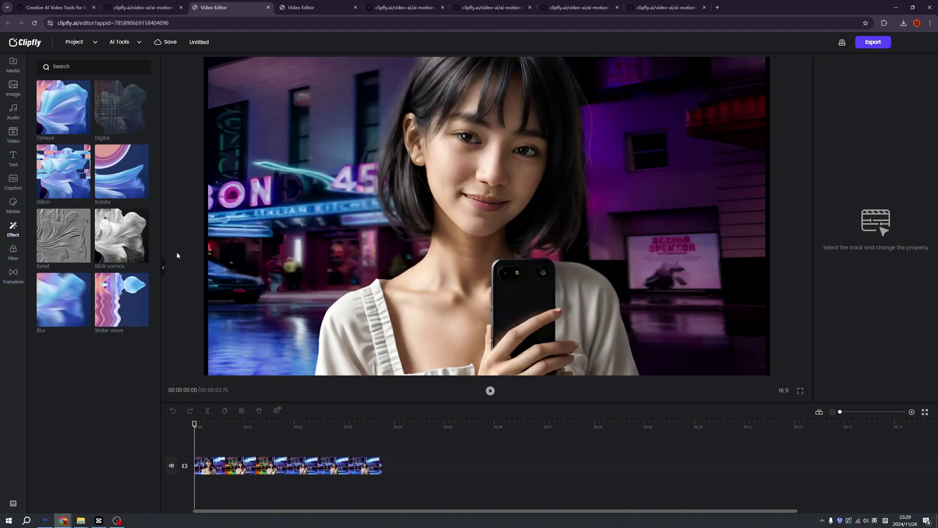
pyautogui.moveTo(137, 247)
# Add the Digital effect to the selected clip and play then pause the preview
pyautogui.click(343, 464)
pyautogui.moveTo(146, 134)
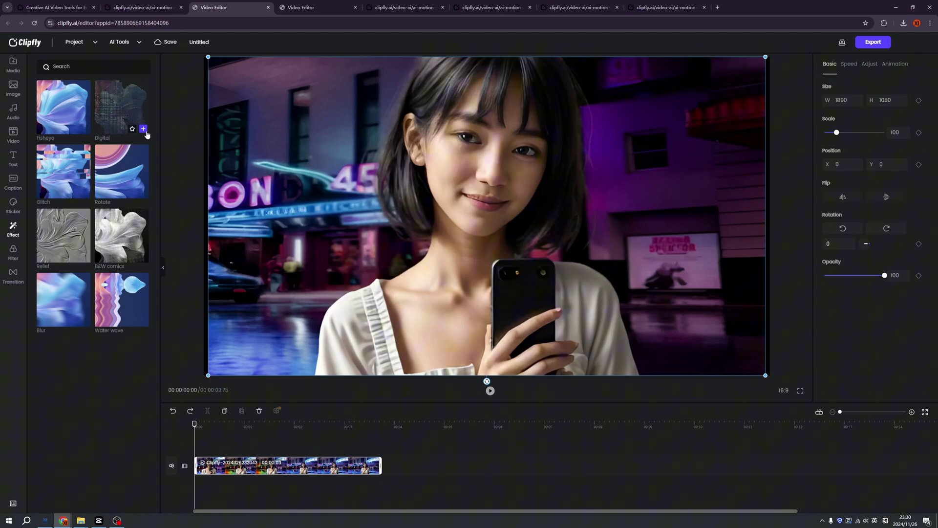
pyautogui.click(144, 130)
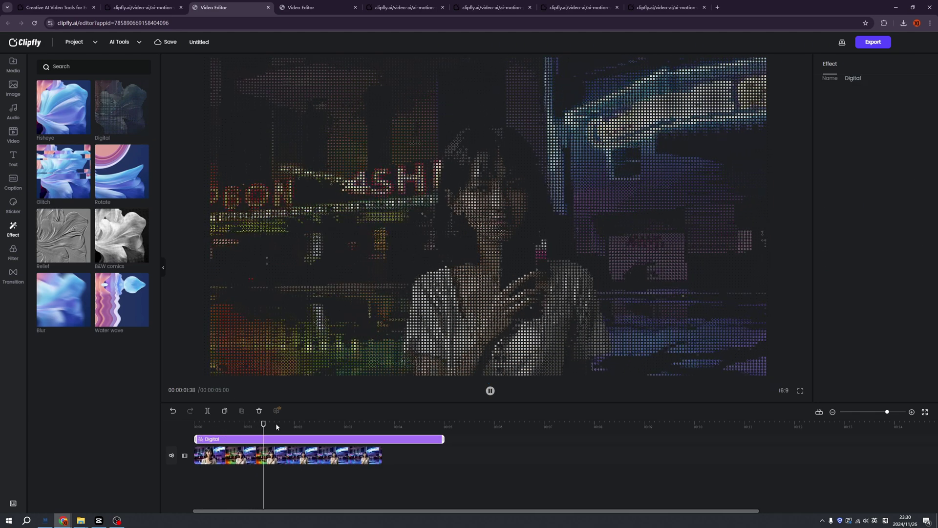
pyautogui.click(170, 422)
pyautogui.press('space')
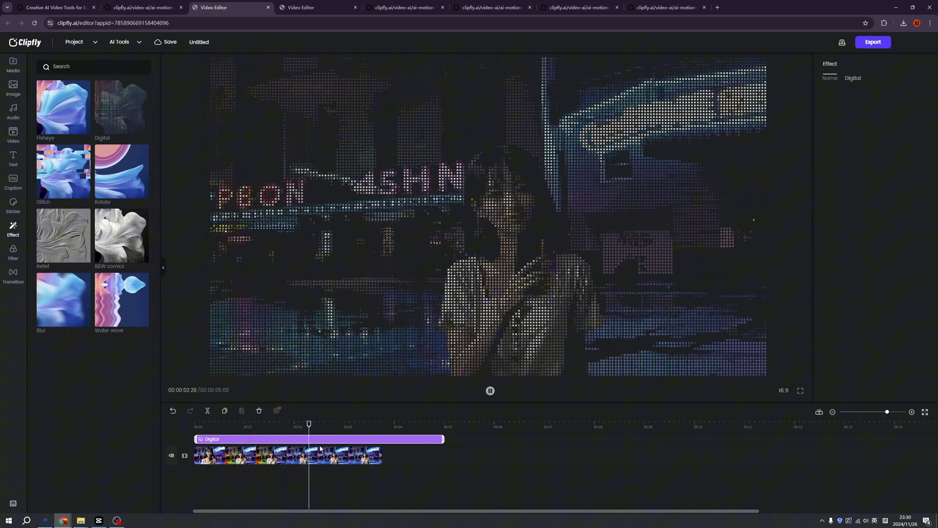
pyautogui.press('space')
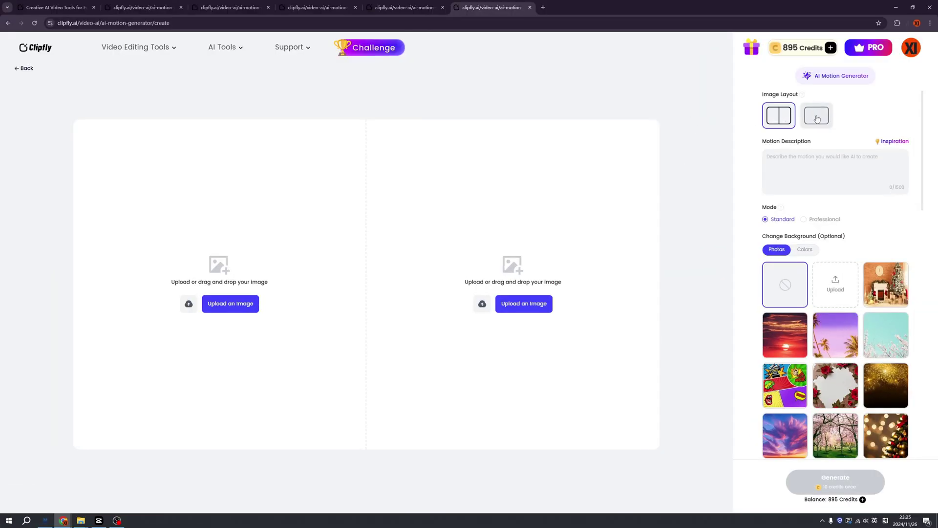
# Generate a motion video from one sci-fi HUD image using the prompt 'HU', then replay it
pyautogui.click(817, 119)
pyautogui.click(388, 303)
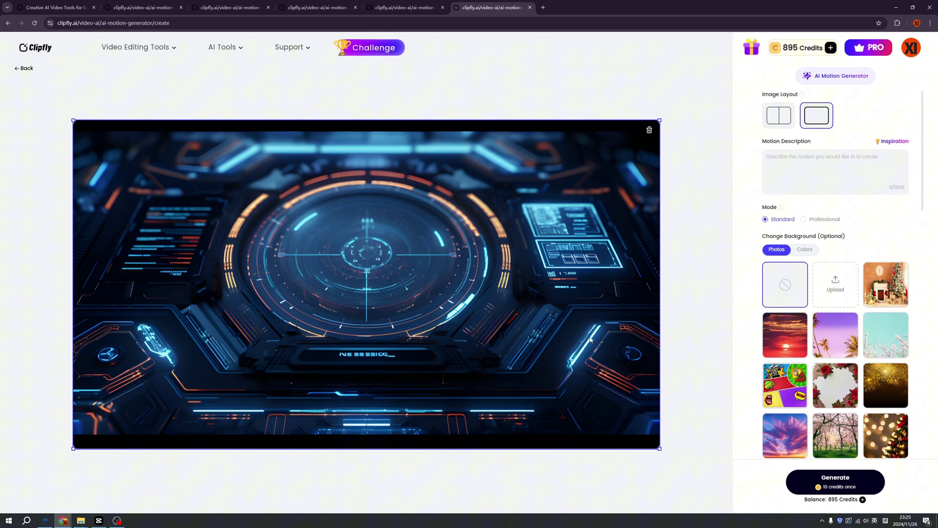
pyautogui.click(772, 186)
pyautogui.write('HUD,FUI')
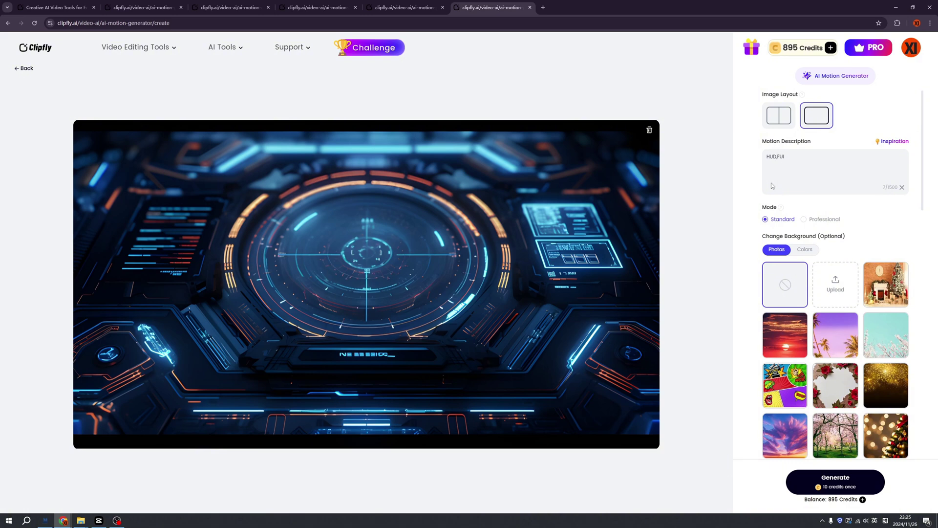
pyautogui.click(838, 483)
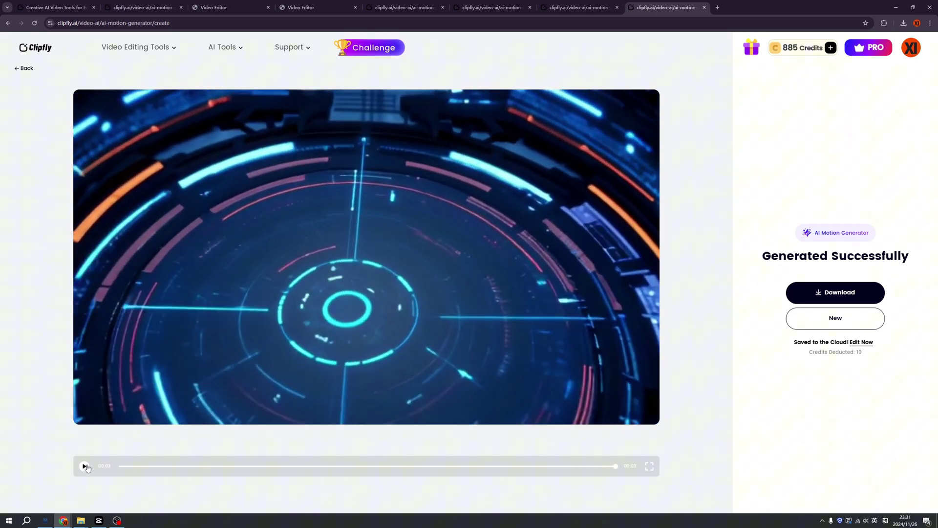
pyautogui.click(85, 467)
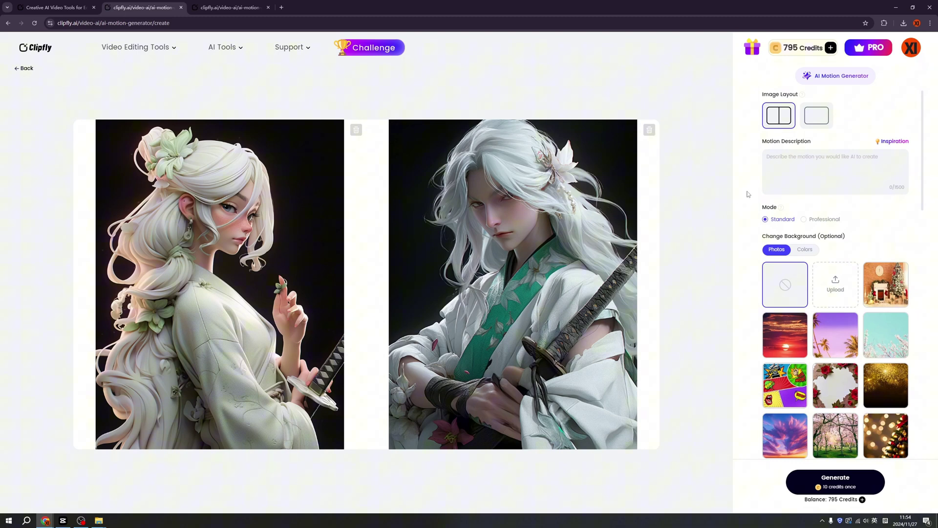
# Generate a 'hug' video of the two white-haired characters, play it, and download it
pyautogui.click(790, 175)
pyautogui.write('hug')
pyautogui.click(839, 486)
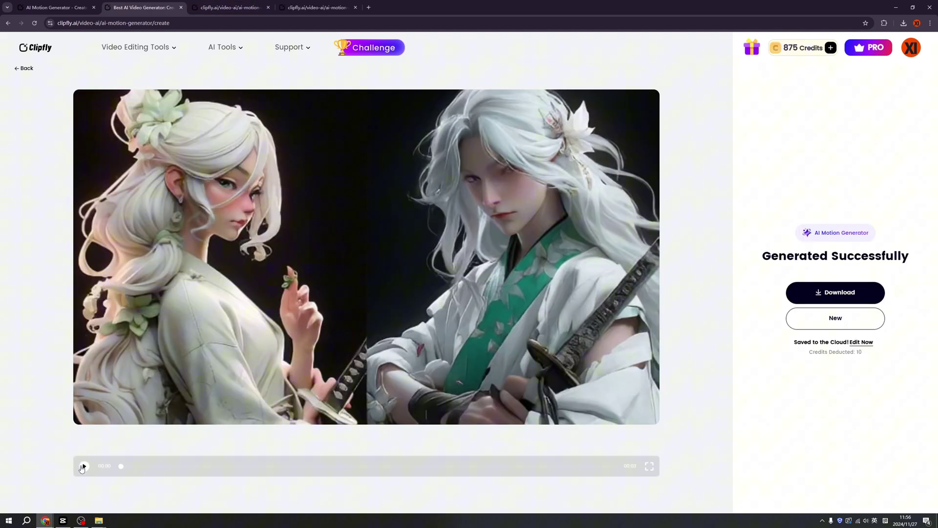
pyautogui.click(84, 466)
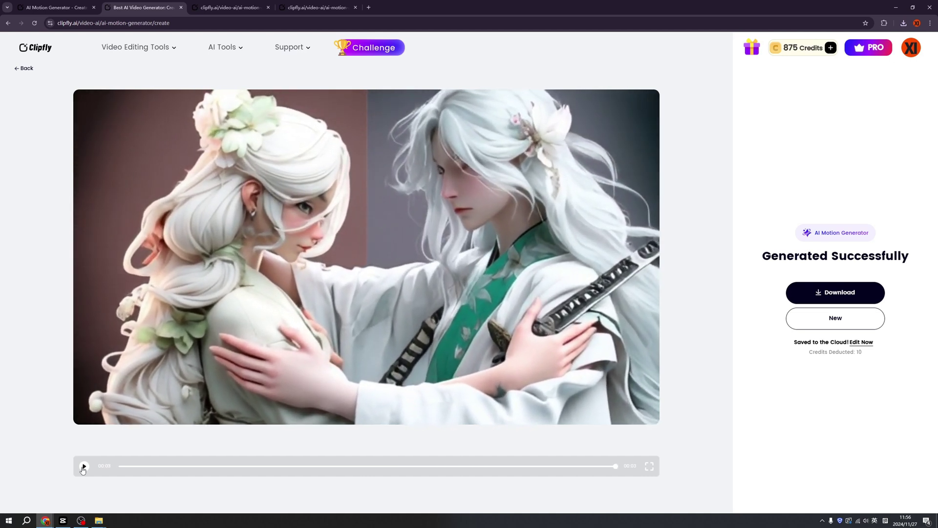
pyautogui.click(831, 293)
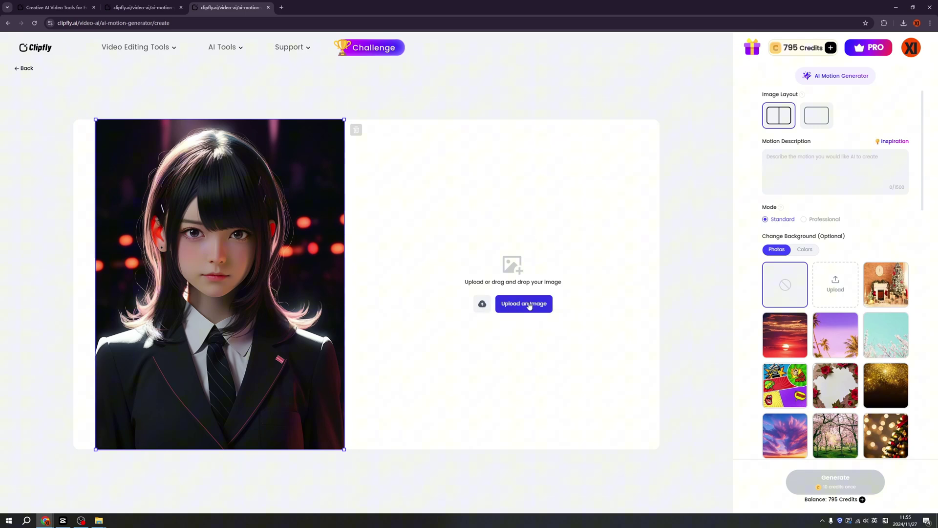
# Add the second character's image to the right slot, describe the motion as 'hug', and generate
pyautogui.click(529, 304)
pyautogui.doubleClick(153, 65)
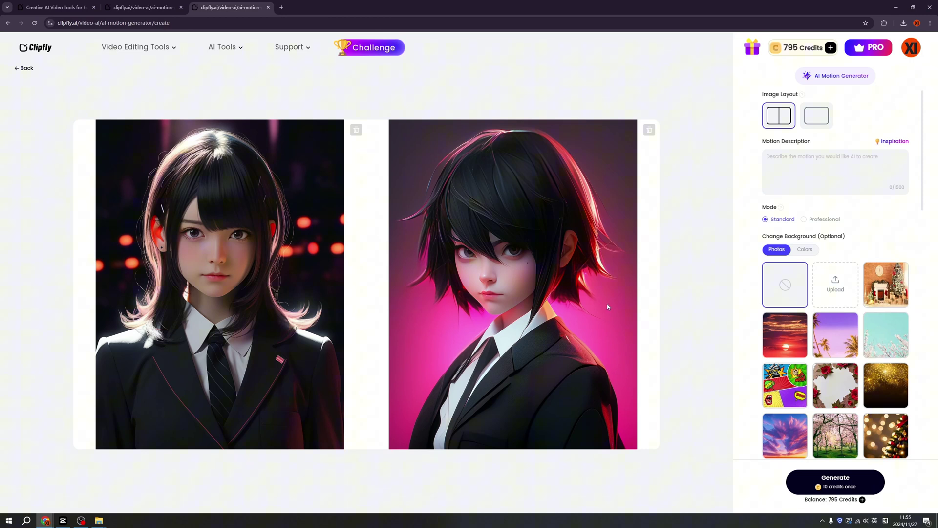
pyautogui.click(789, 168)
pyautogui.write('hug')
pyautogui.click(829, 484)
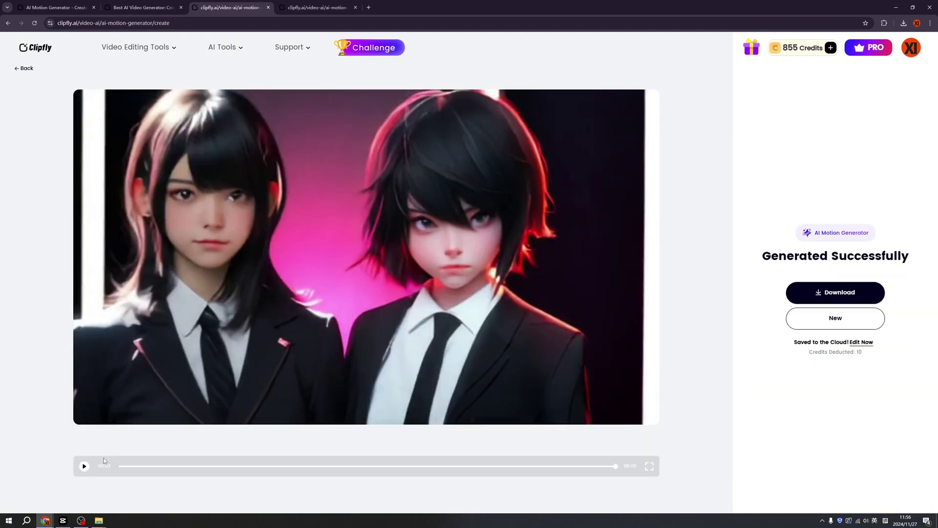
# Watch the generated hugging video several times, then download it
pyautogui.click(84, 466)
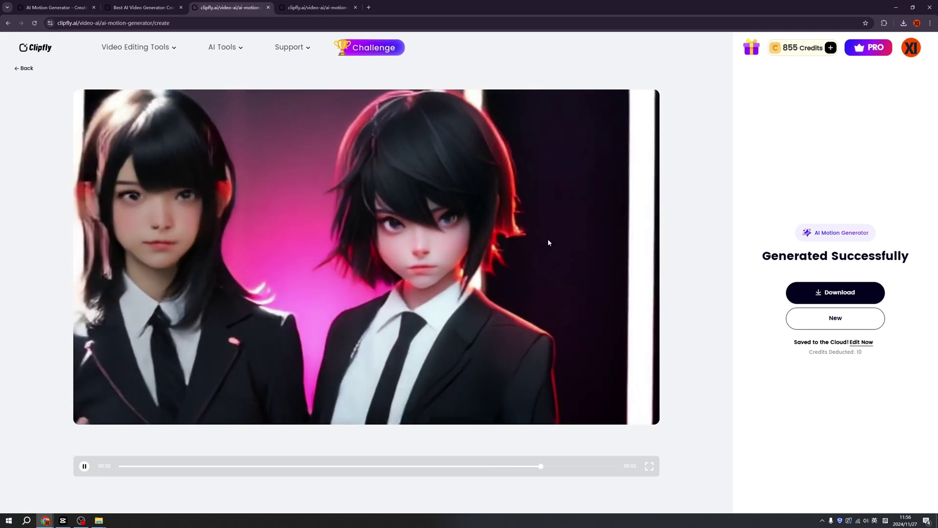
pyautogui.click(83, 466)
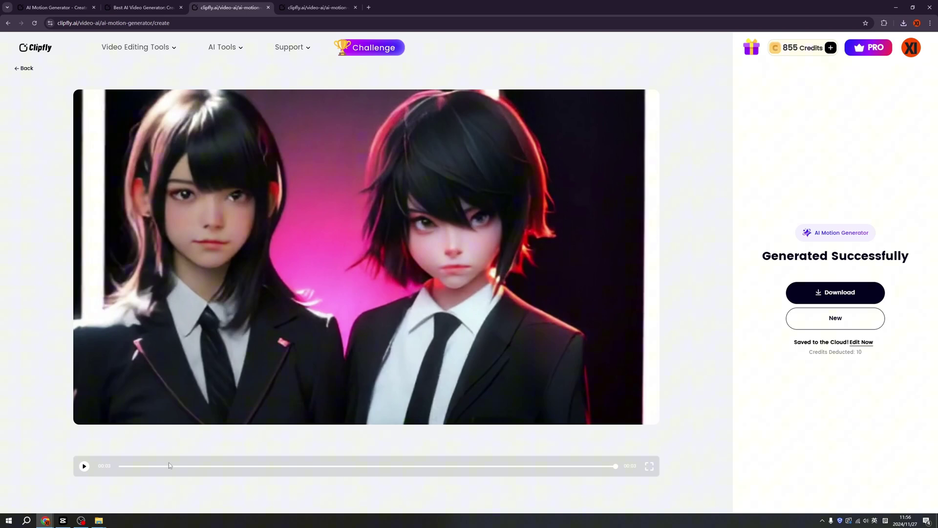
pyautogui.click(83, 467)
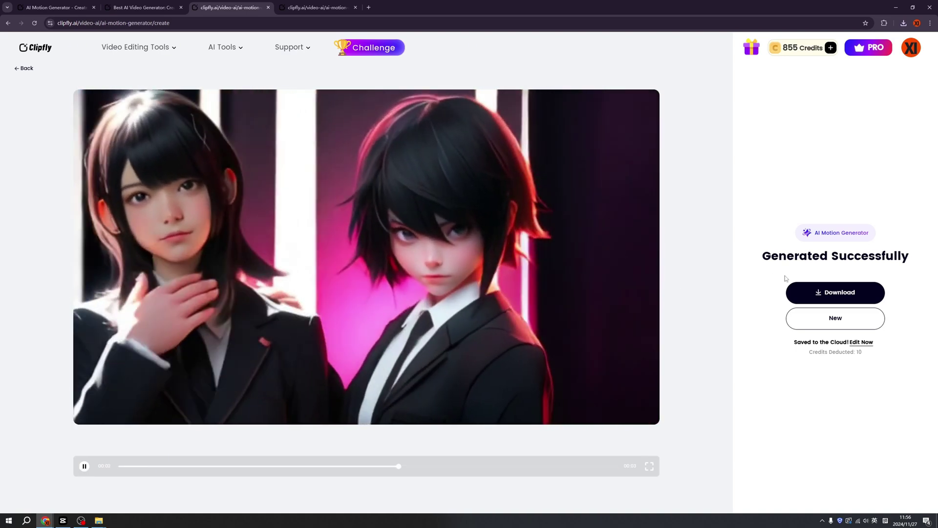
pyautogui.click(829, 292)
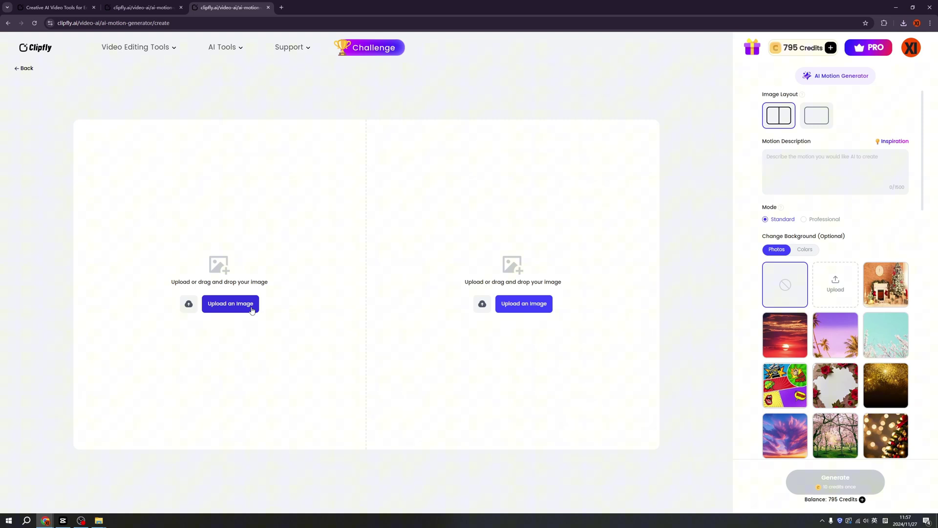
# Put the Van Gogh portrait in the right slot with motion description 'talklk and record a podcast'
pyautogui.click(252, 310)
pyautogui.press('Escape')
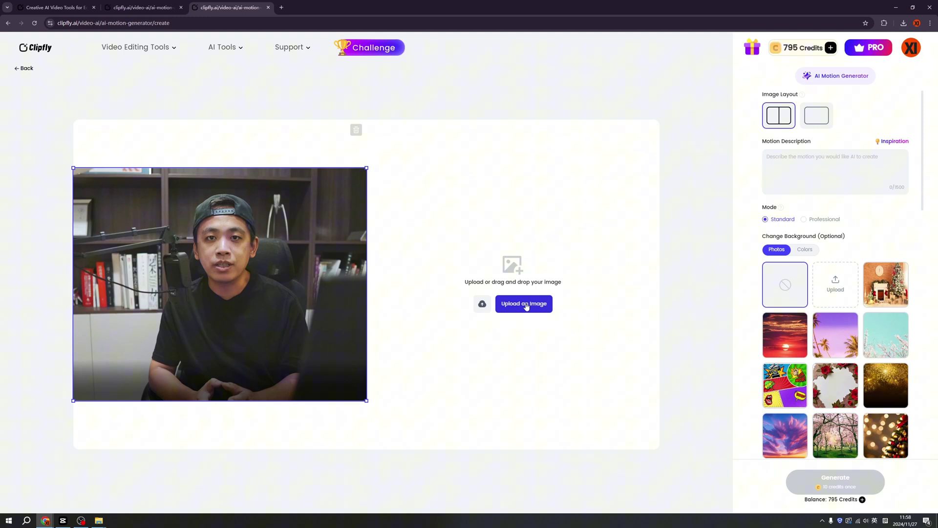
pyautogui.click(526, 306)
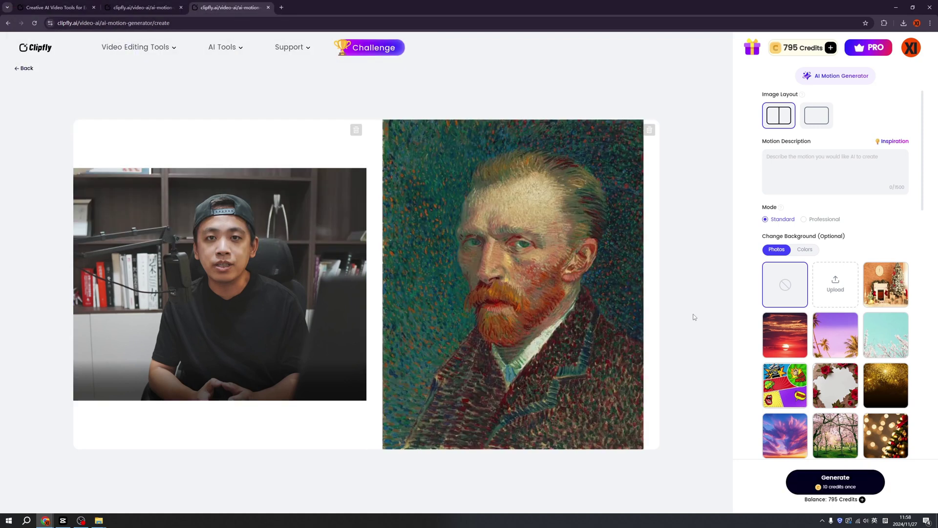
pyautogui.write('talklk and record a podcast')
# Generate the podcast video of the man and Van Gogh, then play it
pyautogui.click(837, 482)
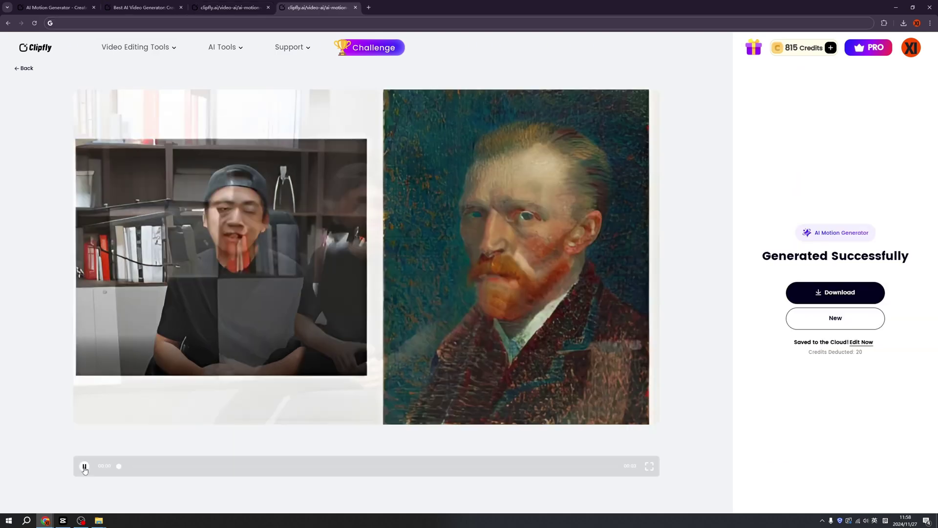
pyautogui.click(84, 467)
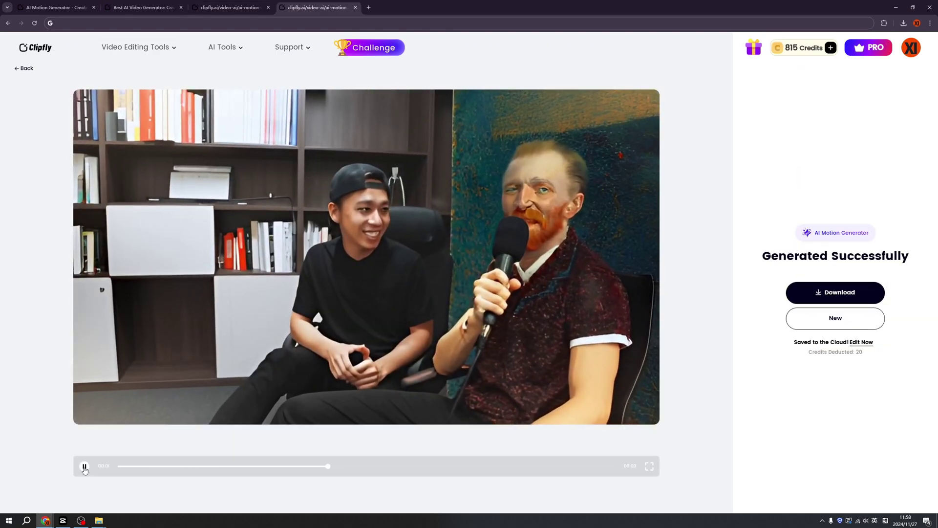